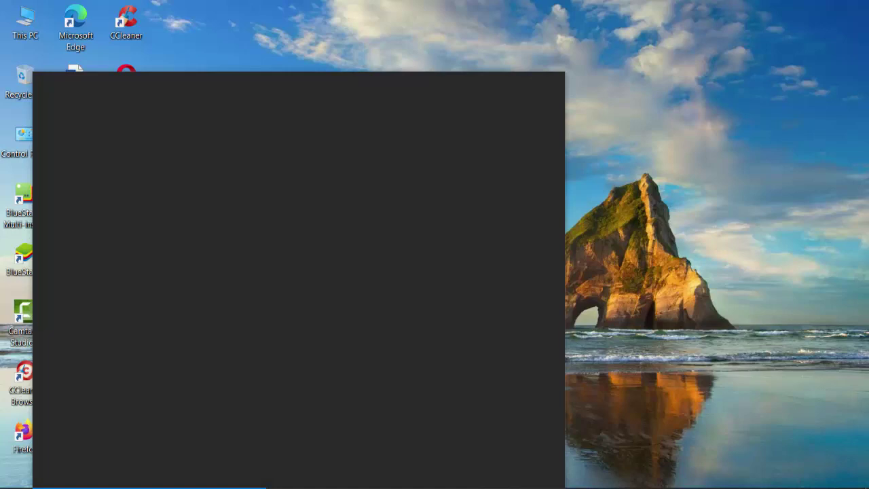
- Launch Word, maximize its window and create a new blank document
{"action": "type", "text": "ms word"}
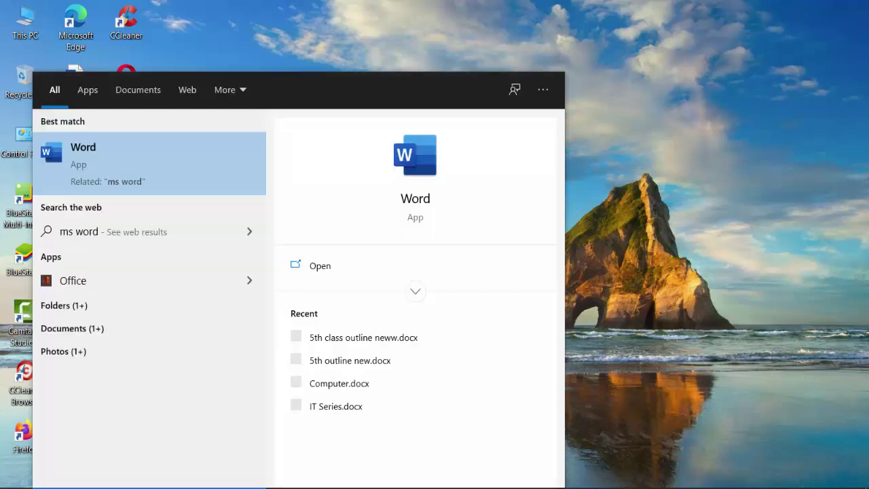
{"action": "left_click", "coordinate": [138, 157]}
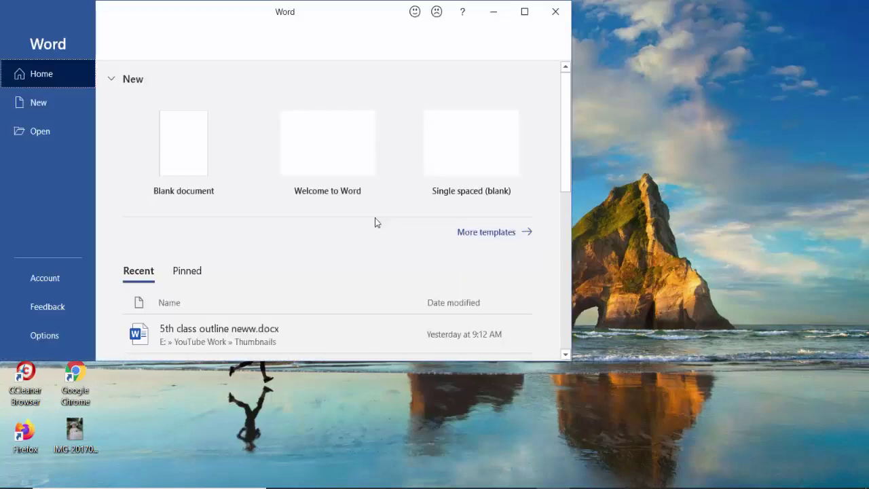
{"action": "left_click", "coordinate": [531, 11]}
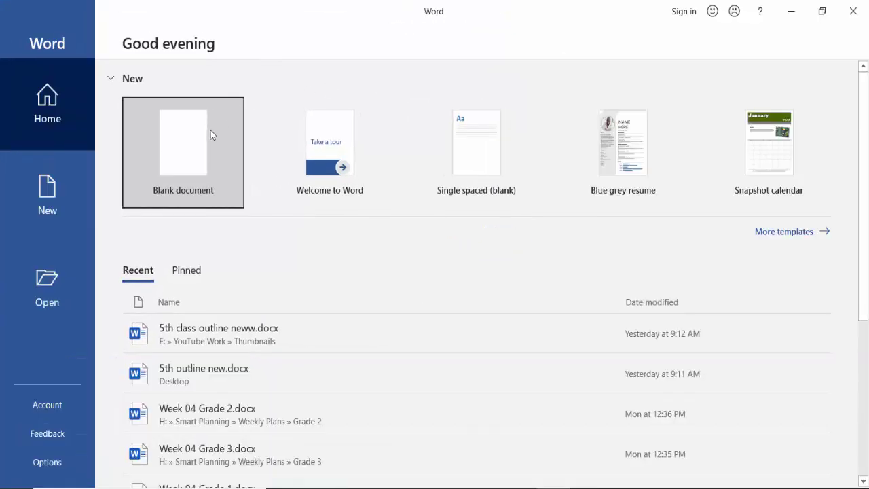
{"action": "left_click", "coordinate": [210, 133]}
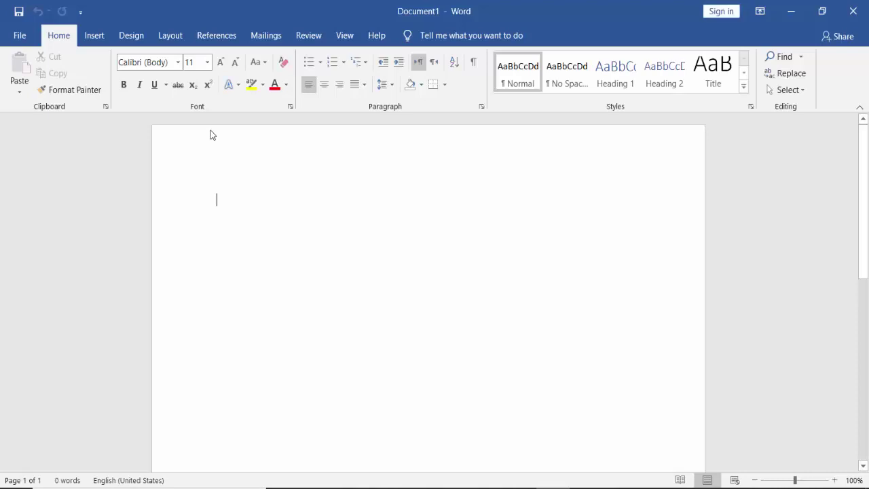
- Insert the built-in Integral cover page into the blank document
{"action": "left_click", "coordinate": [93, 36]}
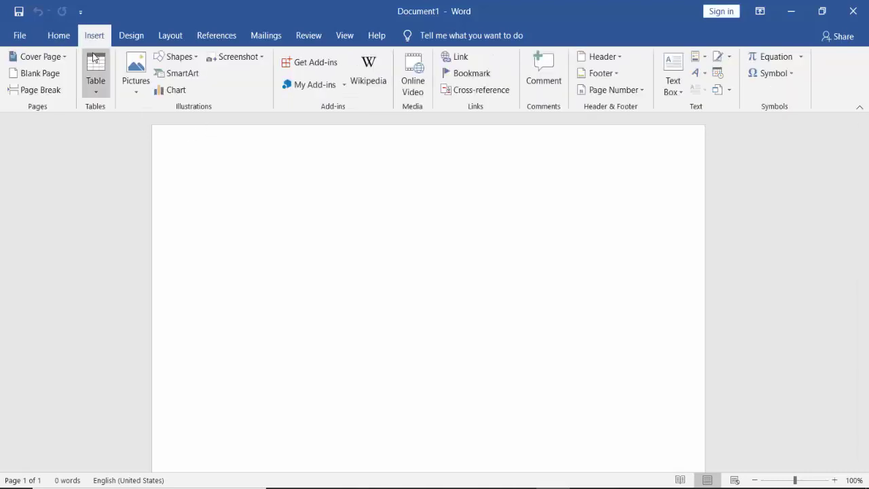
{"action": "left_click", "coordinate": [63, 36]}
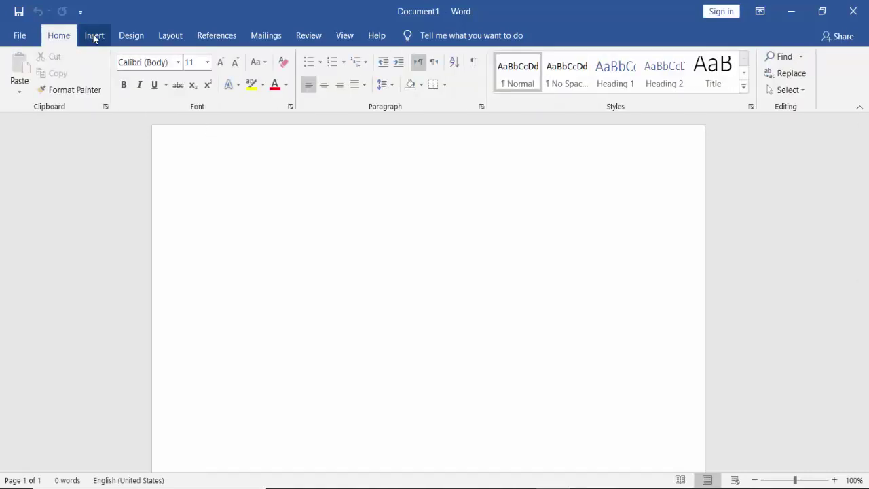
{"action": "left_click", "coordinate": [94, 37]}
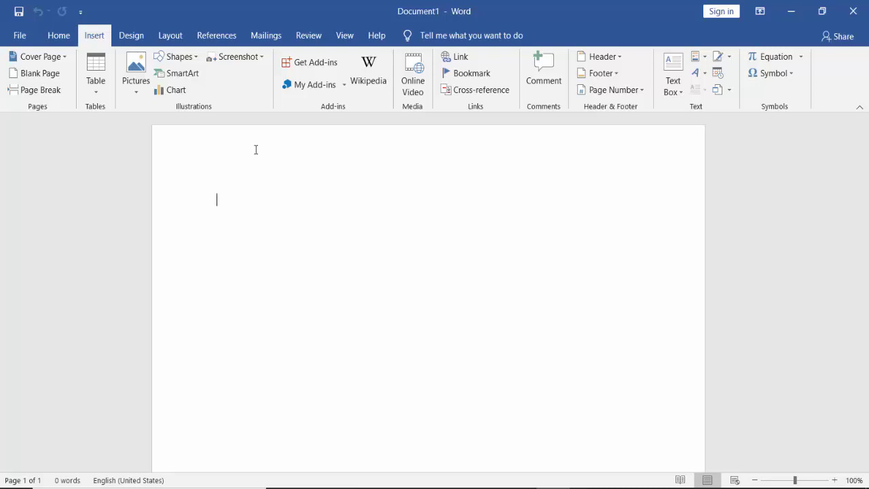
{"action": "left_click", "coordinate": [64, 59]}
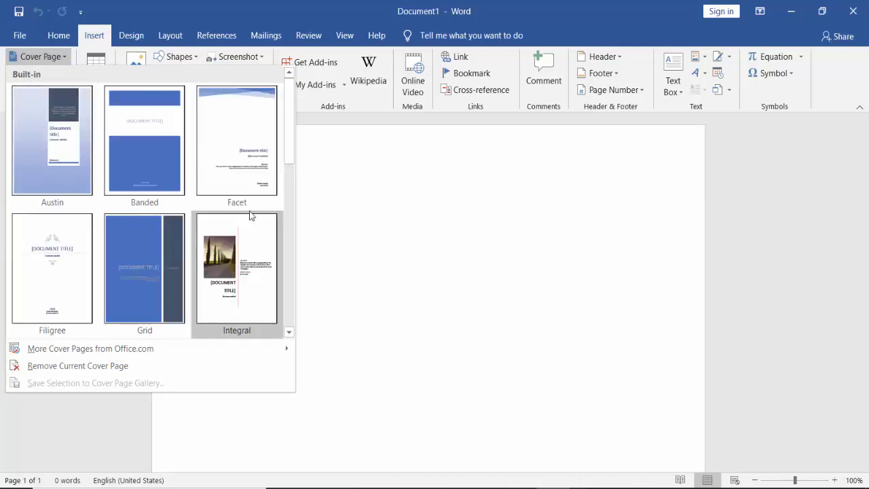
{"action": "left_click_drag", "start_coordinate": [293, 136], "coordinate": [290, 117]}
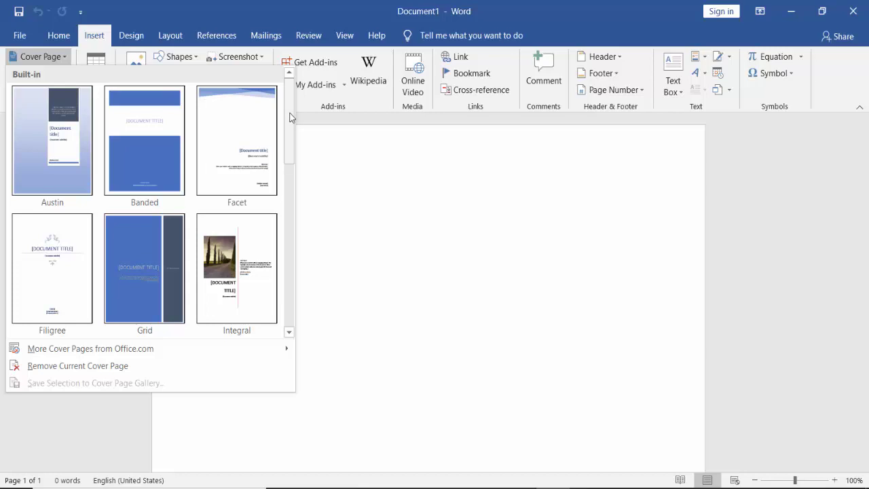
{"action": "left_click", "coordinate": [217, 271]}
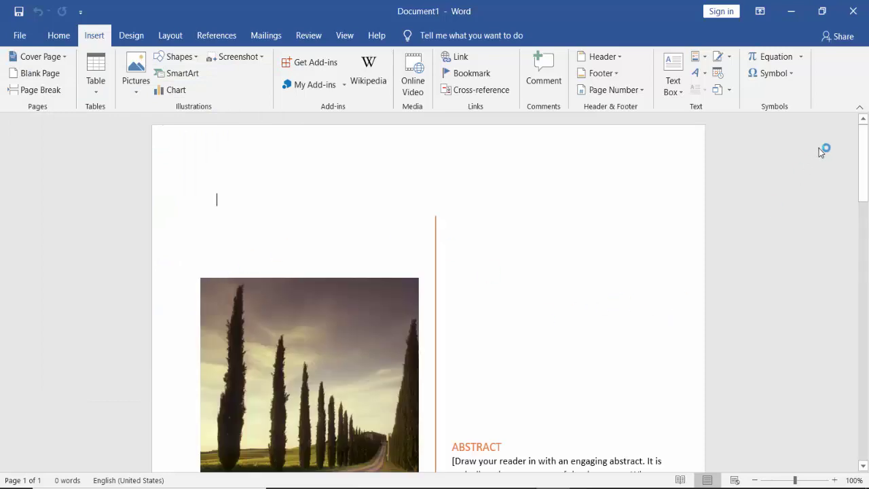
- Replace the cover page's document title placeholder with "IT SERIES"
{"action": "left_click_drag", "start_coordinate": [863, 143], "coordinate": [868, 194]}
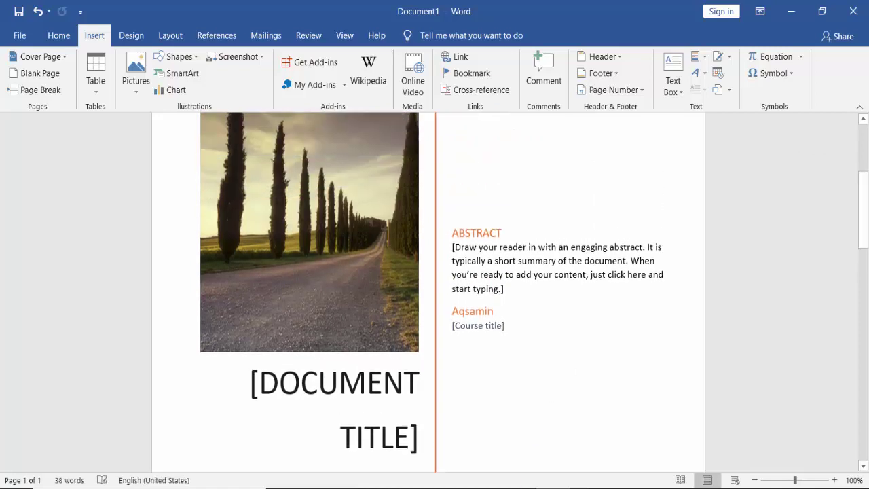
{"action": "left_click", "coordinate": [353, 375]}
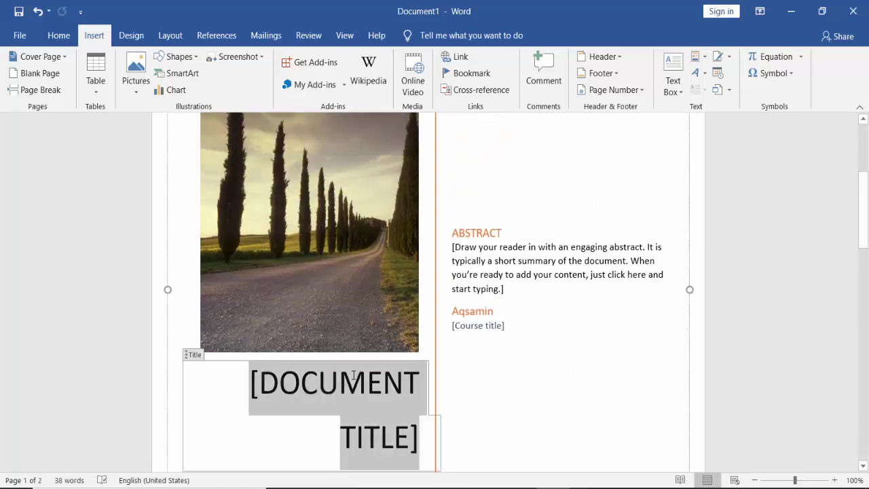
{"action": "type", "text": "IT"}
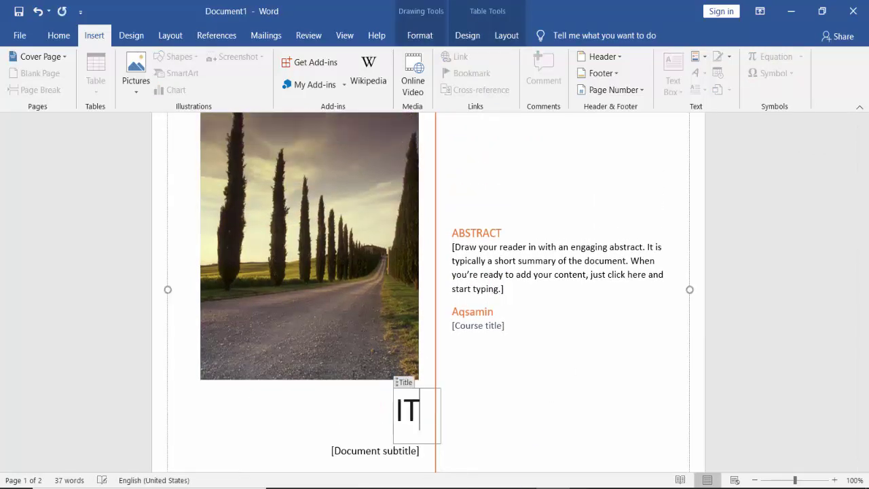
{"action": "type", "text": " SEREI"}
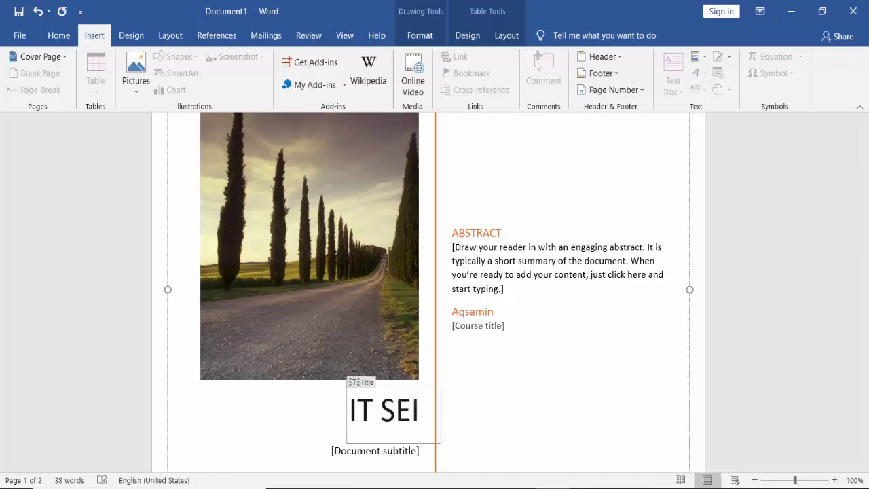
{"action": "key", "text": "BackSpace"}
{"action": "type", "text": "REI"}
{"action": "key", "text": "BackSpace"}
{"action": "key", "text": "BackSpace"}
{"action": "type", "text": "IES"}
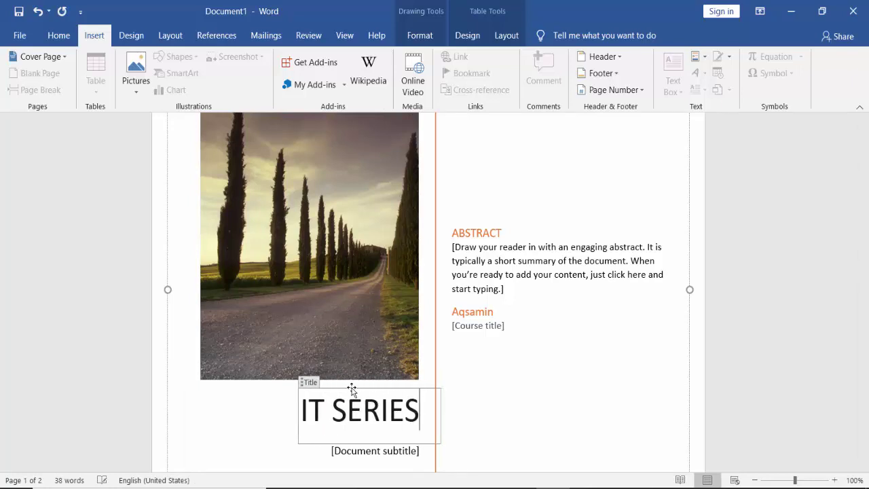
- Fill in the cover page's subtitle as "Information Technology Series wise"
{"action": "left_click", "coordinate": [358, 452]}
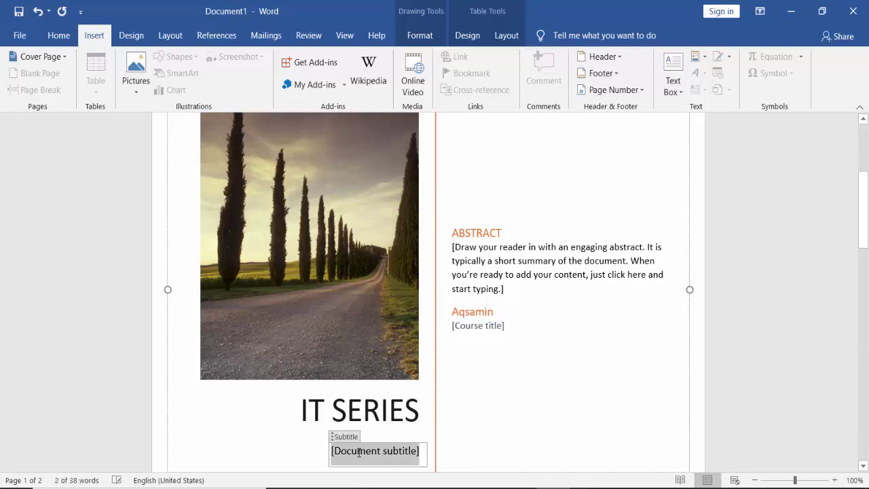
{"action": "type", "text": "Information"}
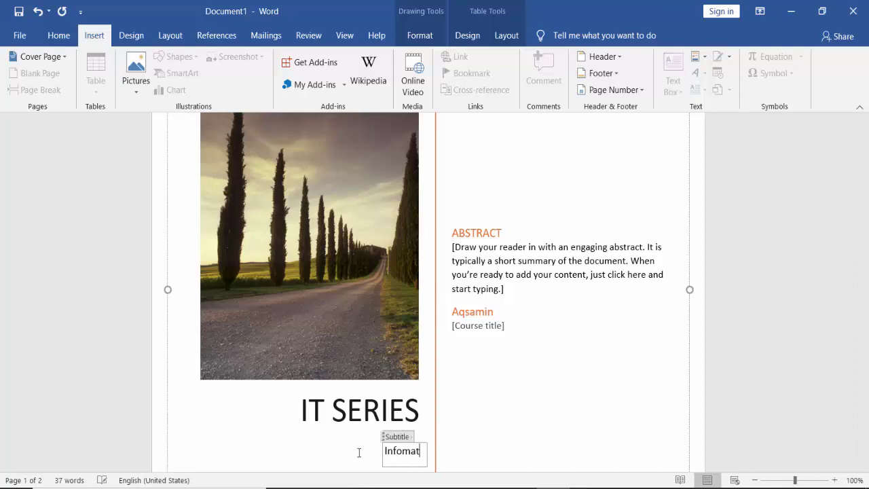
{"action": "type", "text": " Tech"}
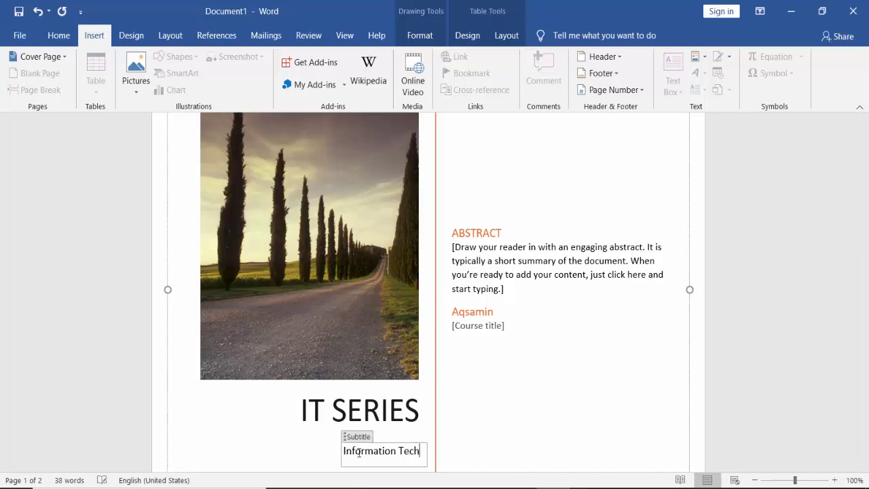
{"action": "type", "text": "nology and"}
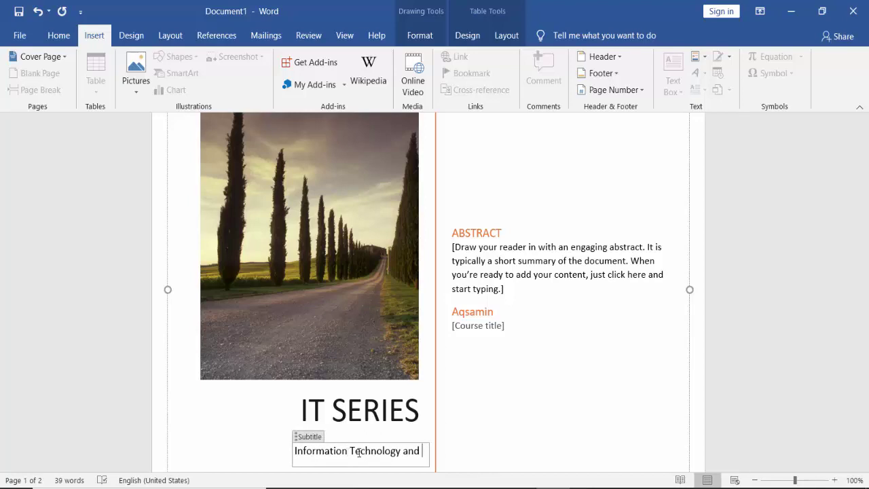
{"action": "key", "text": "BackSpace"}
{"action": "key", "text": "BackSpace"}
{"action": "key", "text": "BackSpace"}
{"action": "key", "text": "BackSpace"}
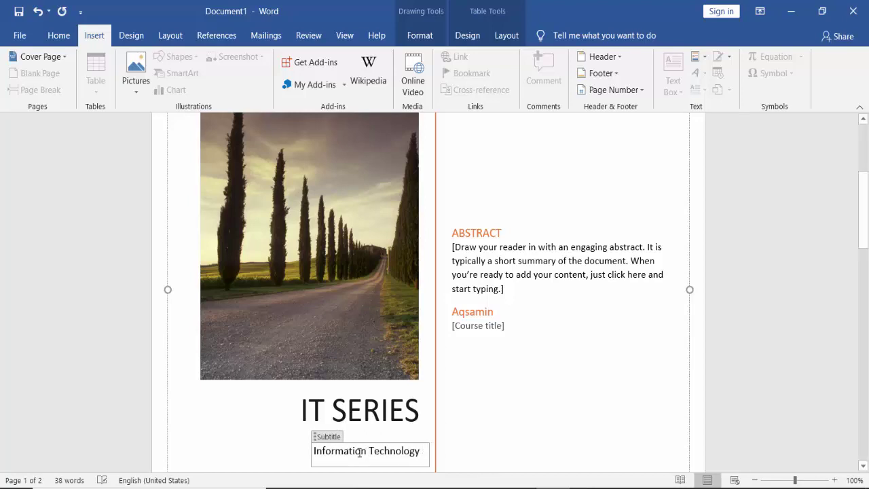
{"action": "type", "text": "Series "}
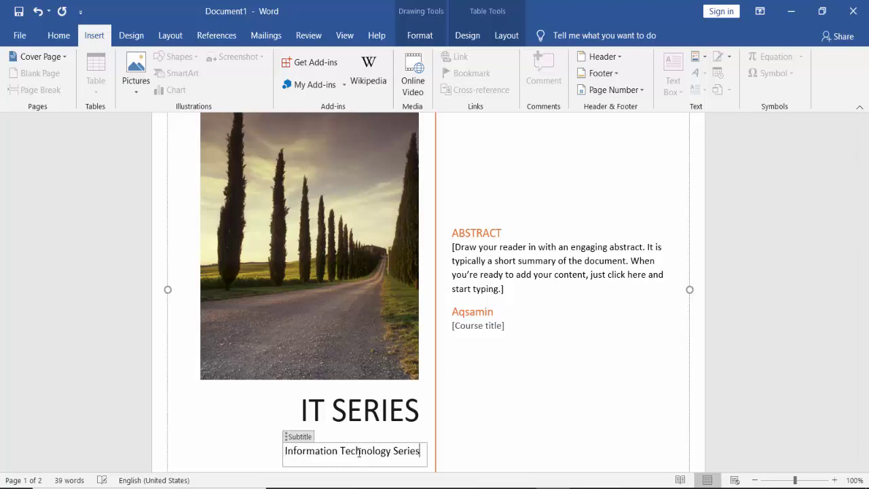
{"action": "type", "text": "wise"}
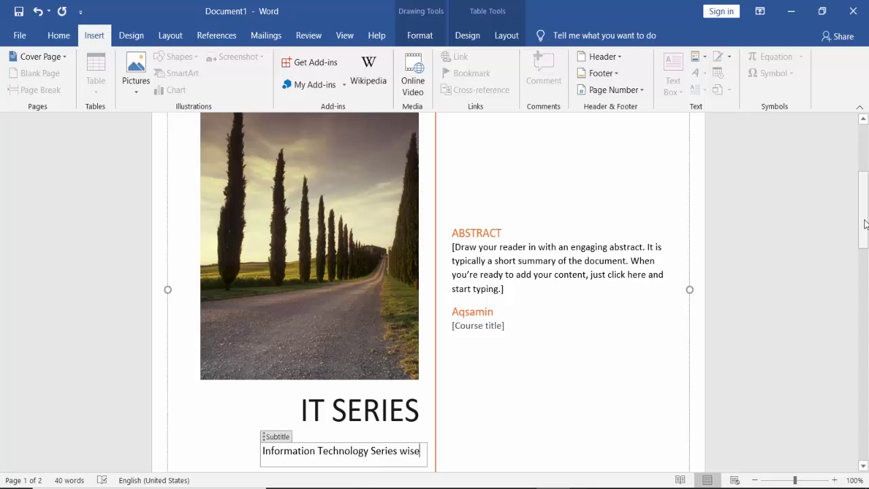
- Replace the cover page's abstract placeholder with "This is my channel name"
{"action": "mouse_move", "coordinate": [865, 223]}
{"action": "left_mouse_down"}
{"action": "mouse_move", "coordinate": [865, 175]}
{"action": "mouse_move", "coordinate": [865, 224]}
{"action": "left_mouse_up"}
{"action": "left_click", "coordinate": [479, 285]}
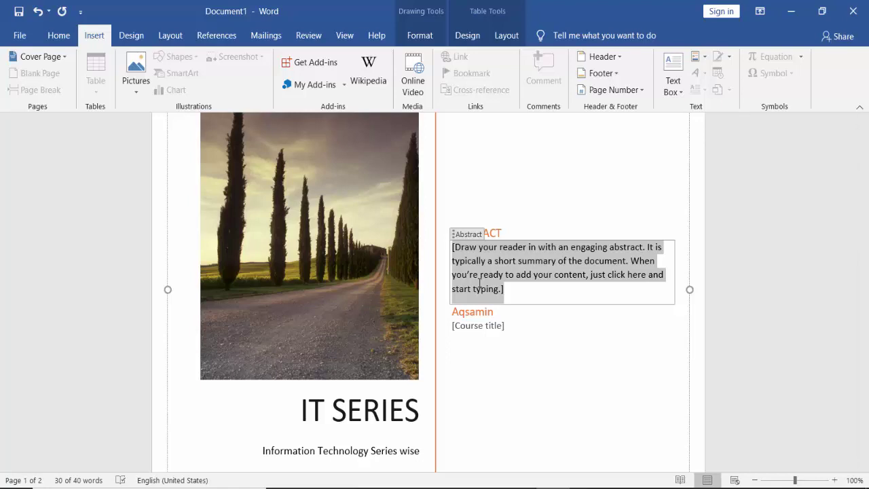
{"action": "type", "text": "This "}
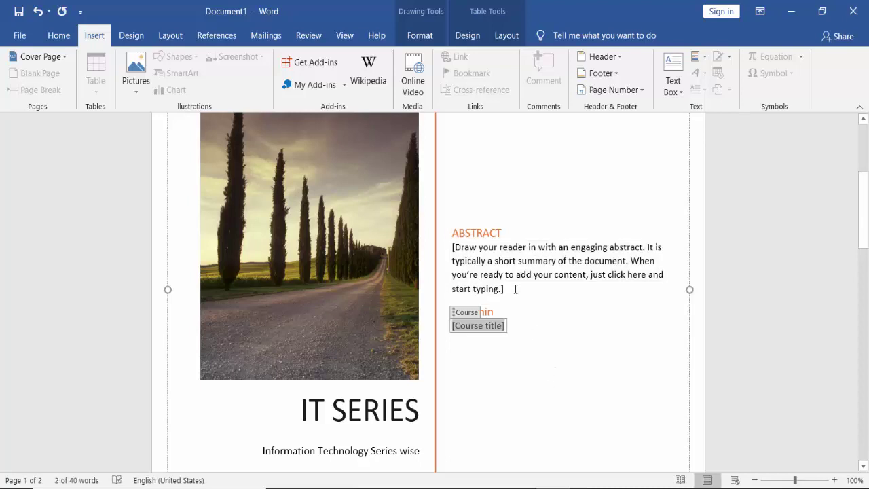
{"action": "type", "text": "i"}
{"action": "key", "text": "BackSpace"}
{"action": "key", "text": "BackSpace"}
{"action": "key", "text": "BackSpace"}
{"action": "key", "text": "BackSpace"}
{"action": "key", "text": "BackSpace"}
{"action": "key", "text": "BackSpace"}
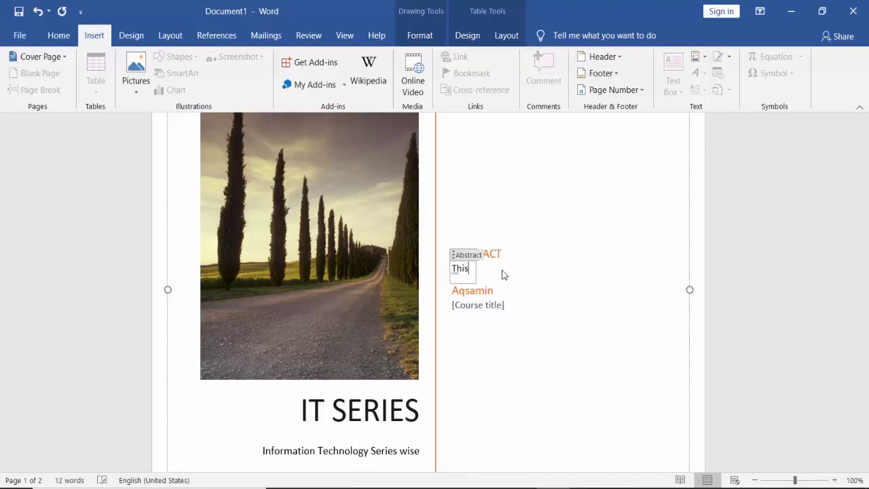
{"action": "type", "text": "This is my channel name"}
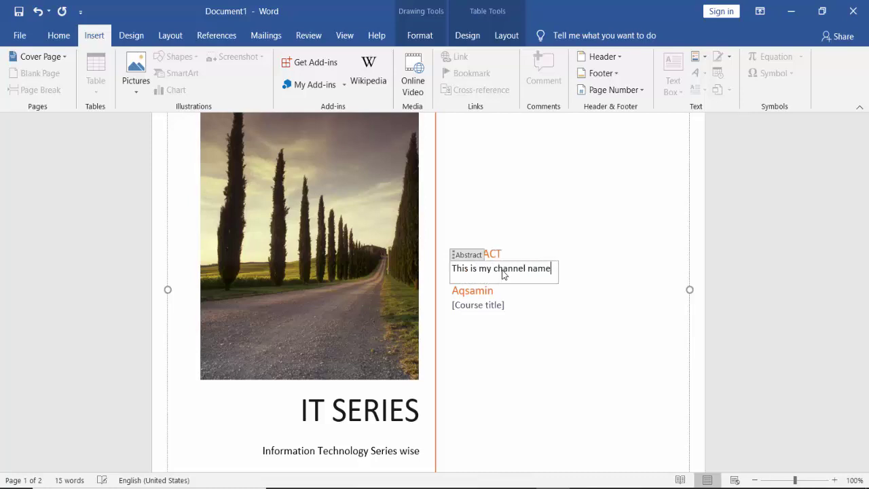
{"action": "left_click", "coordinate": [493, 305]}
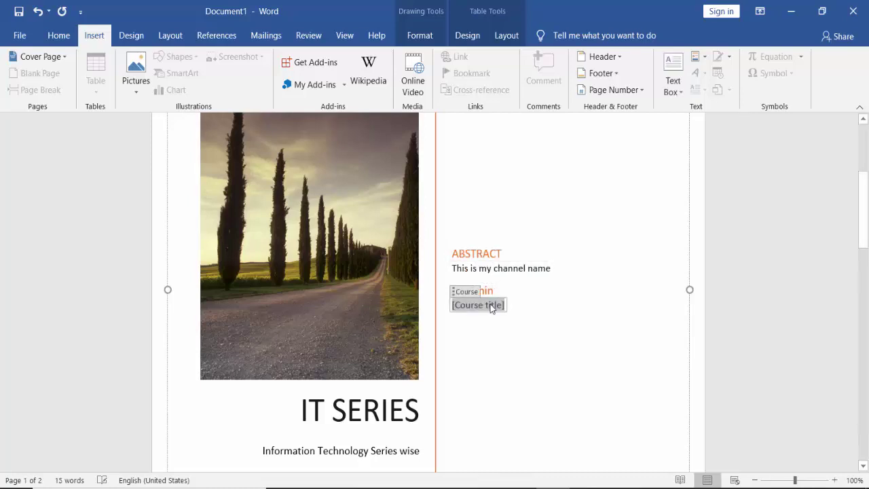
{"action": "double_click", "coordinate": [493, 309]}
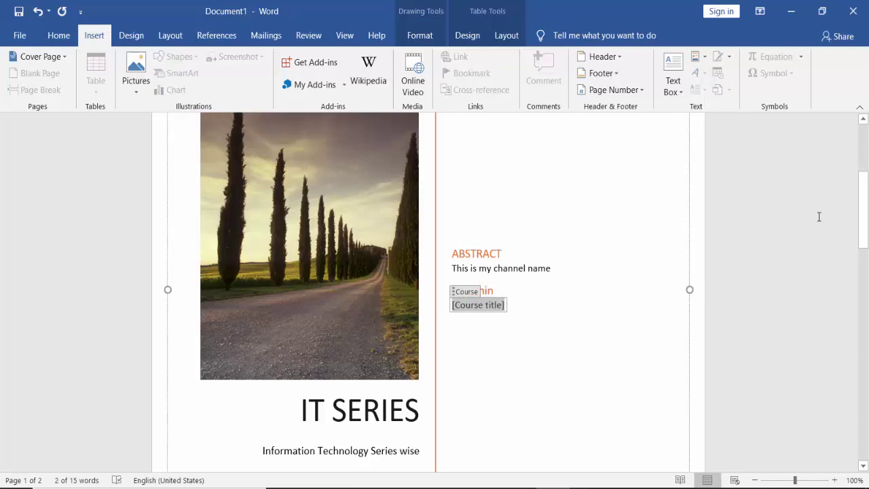
{"action": "left_click", "coordinate": [706, 297]}
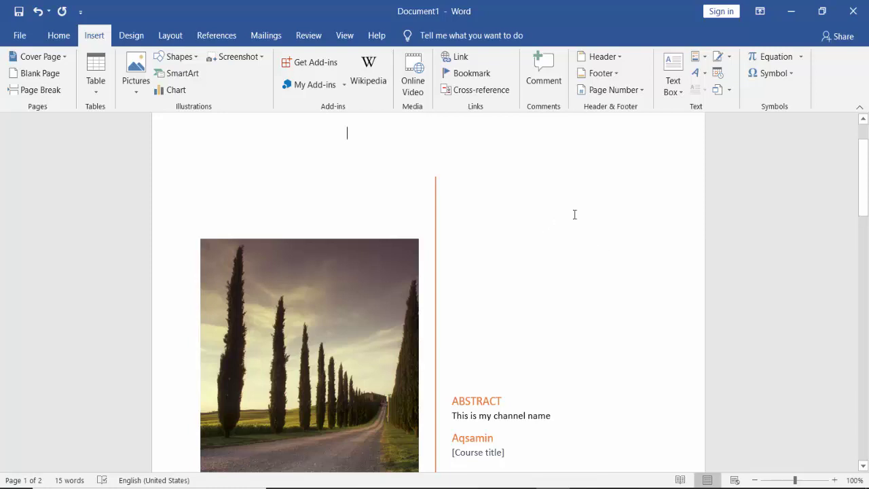
{"action": "left_click_drag", "start_coordinate": [864, 187], "coordinate": [867, 251]}
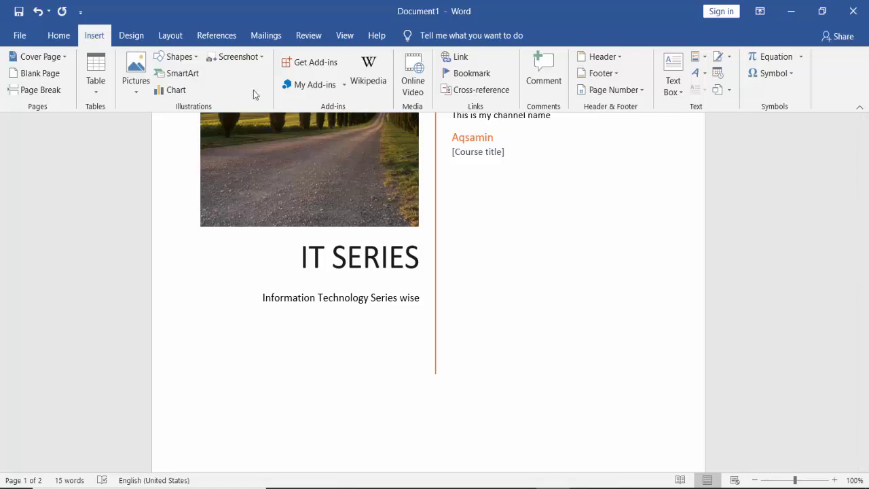
- Look through the built-in cover page designs and remove the current cover page from the document
{"action": "left_click", "coordinate": [62, 56]}
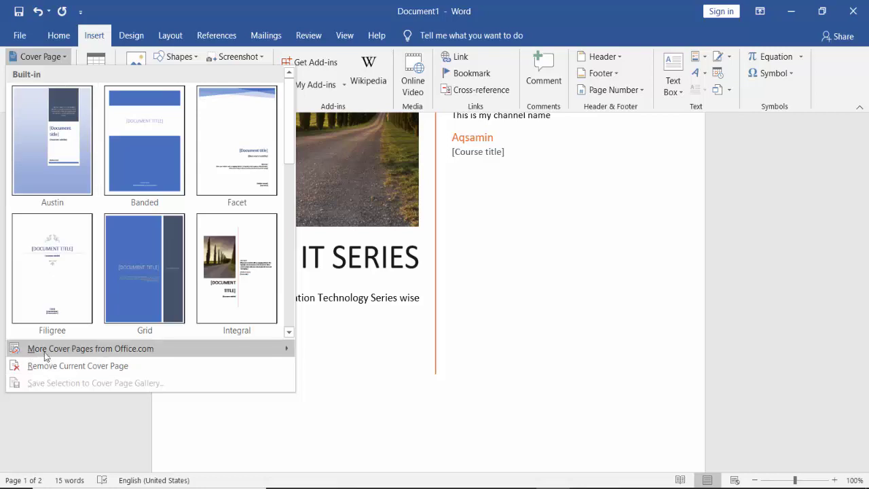
{"action": "mouse_move", "coordinate": [62, 351]}
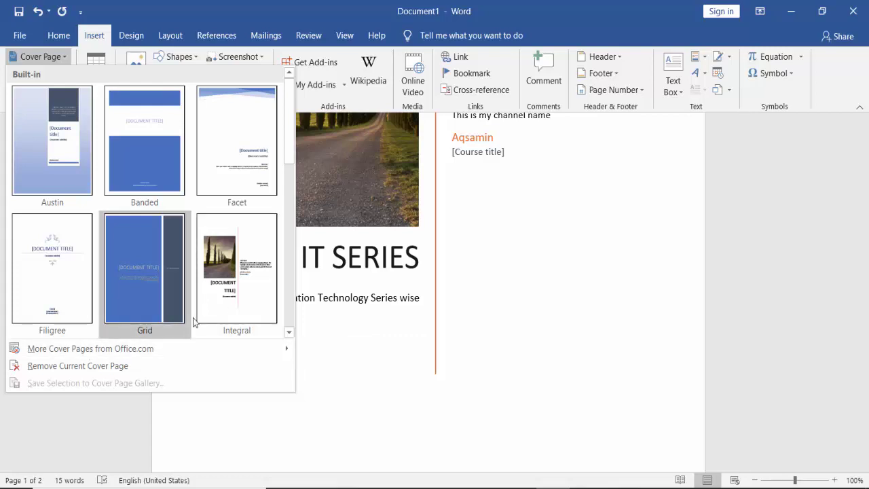
{"action": "left_click", "coordinate": [290, 332]}
{"action": "left_click", "coordinate": [290, 332]}
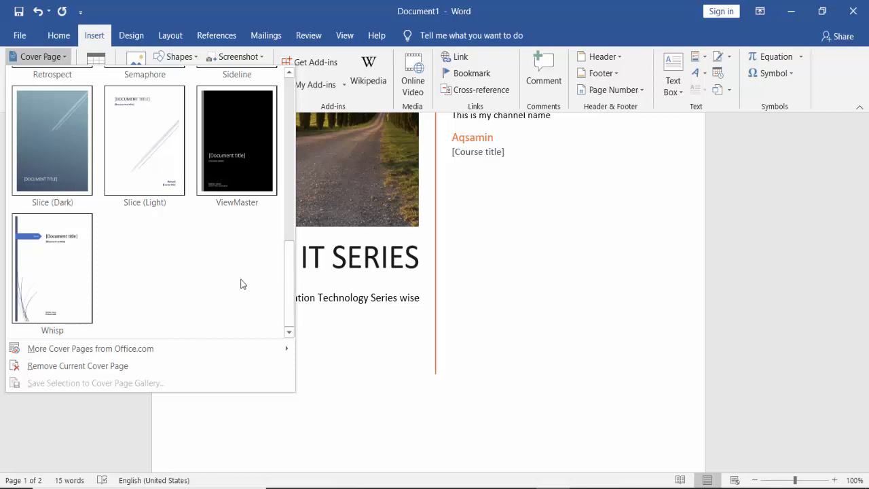
{"action": "left_click", "coordinate": [67, 366]}
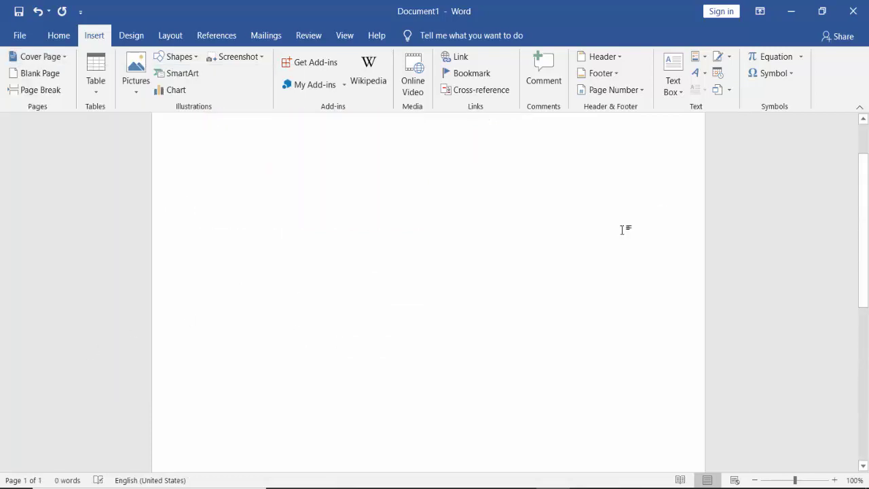
{"action": "left_click_drag", "start_coordinate": [863, 205], "coordinate": [863, 171]}
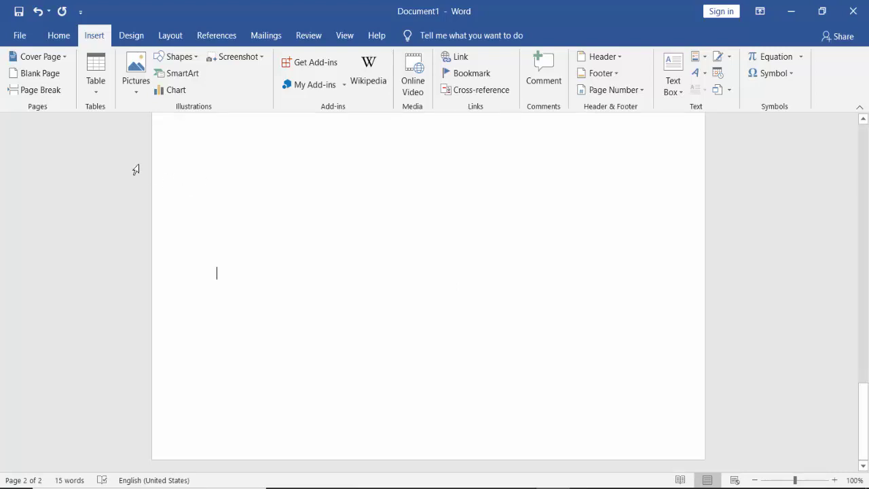
- Insert two blank pages after the current page and look over the document from the cover page downward
{"action": "left_click", "coordinate": [40, 74]}
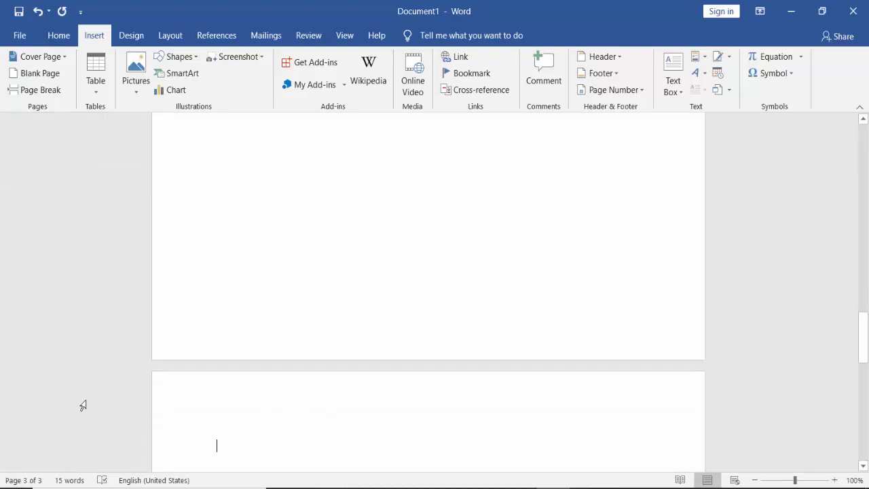
{"action": "left_click", "coordinate": [53, 80]}
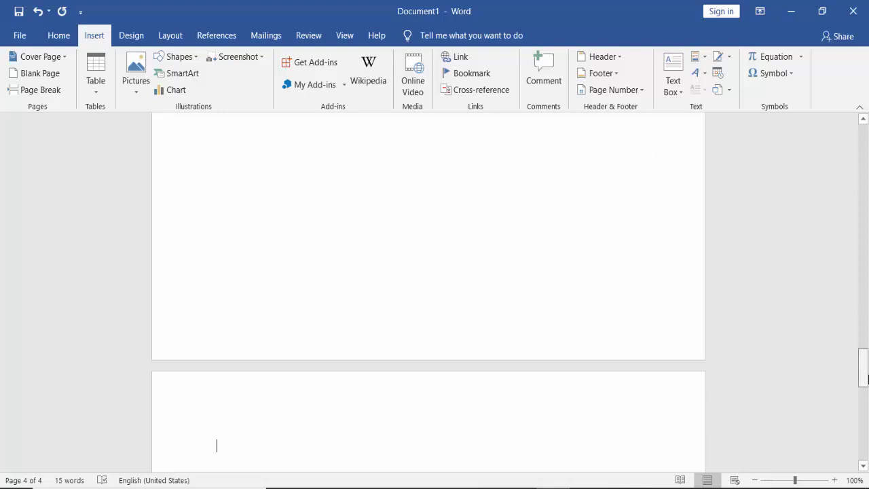
{"action": "left_click_drag", "start_coordinate": [867, 378], "coordinate": [867, 214]}
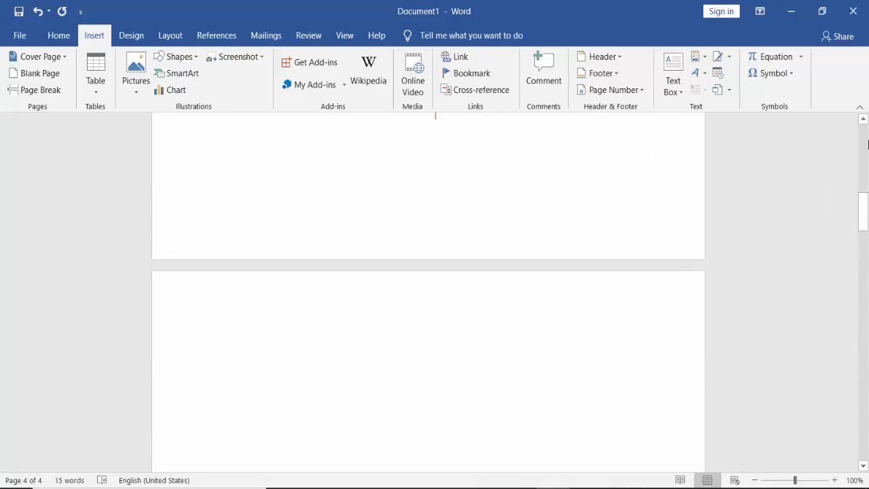
{"action": "left_click_drag", "start_coordinate": [867, 144], "coordinate": [867, 144]}
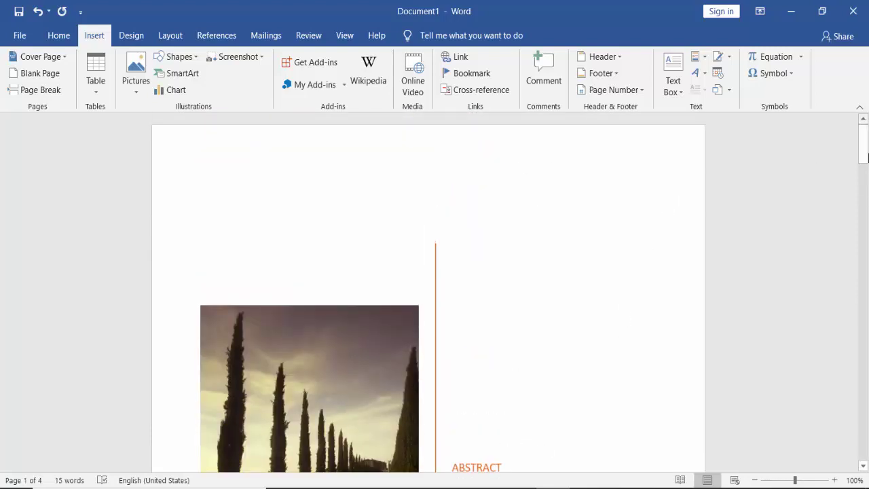
{"action": "left_click_drag", "start_coordinate": [867, 146], "coordinate": [862, 283]}
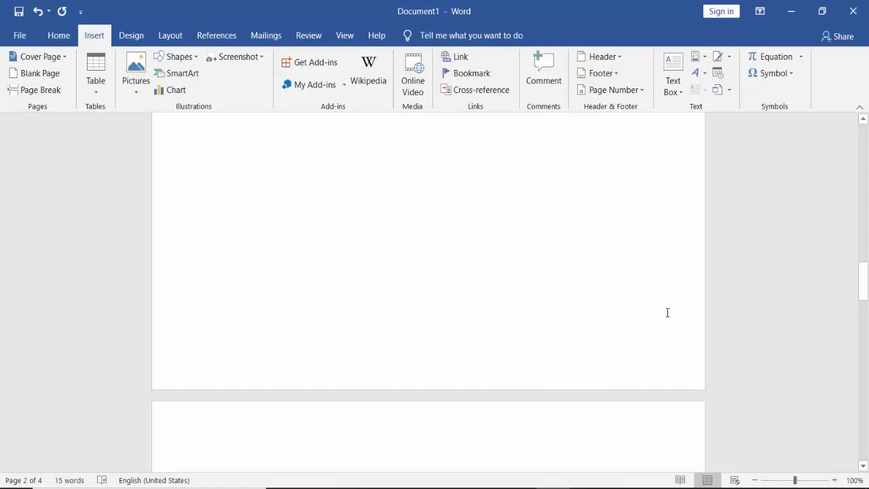
- Insert a page break on the blank page after the cover page and place the cursor in the page body
{"action": "key", "text": "ctrl+Return"}
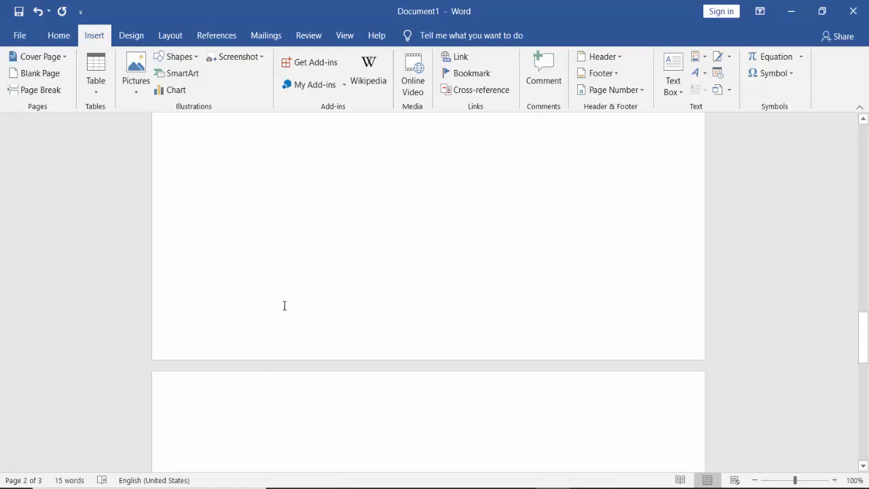
{"action": "double_click", "coordinate": [297, 279]}
{"action": "left_click_drag", "start_coordinate": [849, 326], "coordinate": [861, 286]}
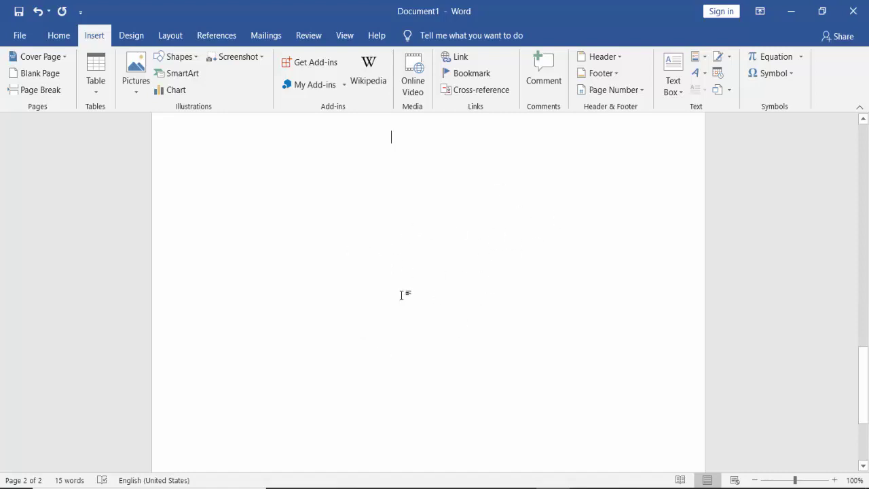
- Add Plain Number 3 page numbers in the header and return to editing the document body
{"action": "left_click_drag", "start_coordinate": [863, 378], "coordinate": [867, 123]}
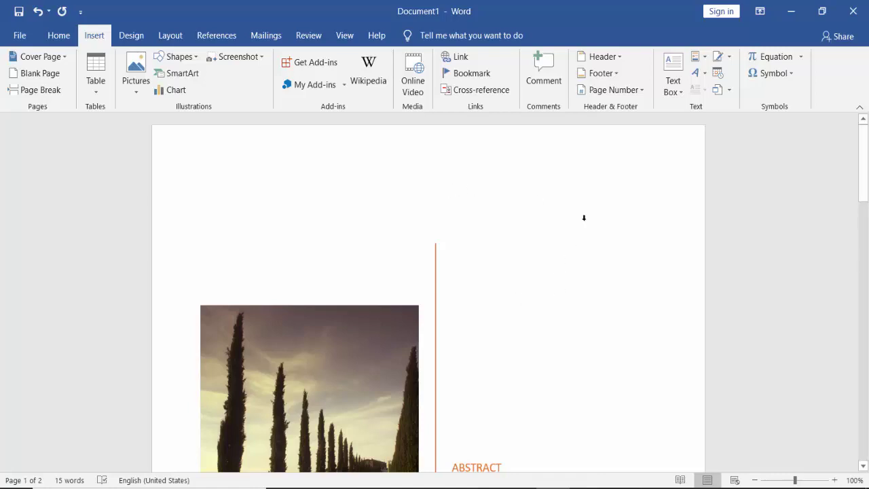
{"action": "left_click", "coordinate": [637, 92]}
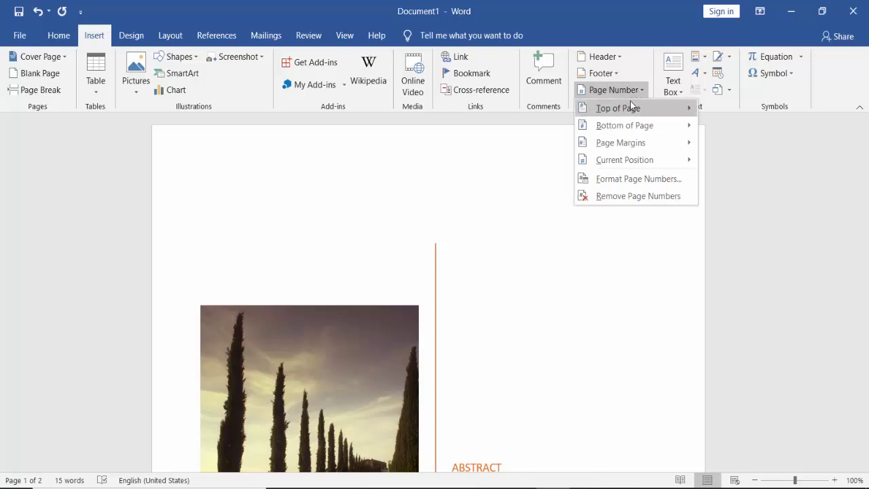
{"action": "mouse_move", "coordinate": [631, 106]}
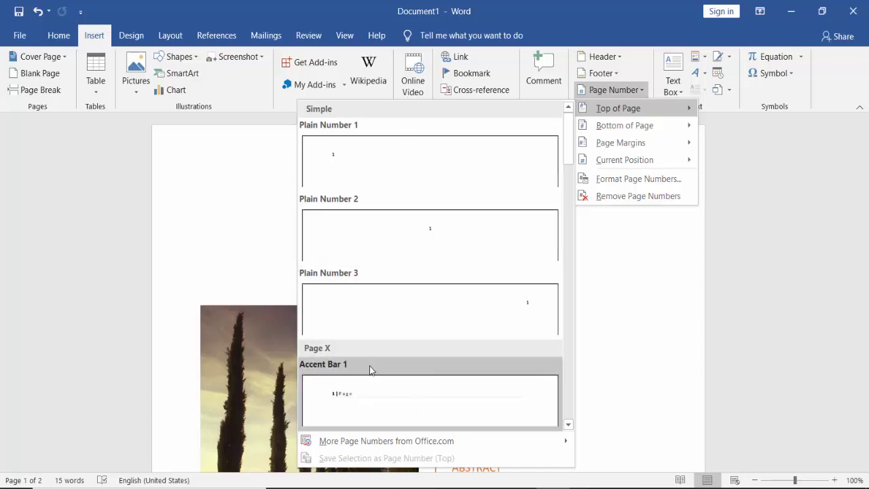
{"action": "left_click", "coordinate": [403, 296]}
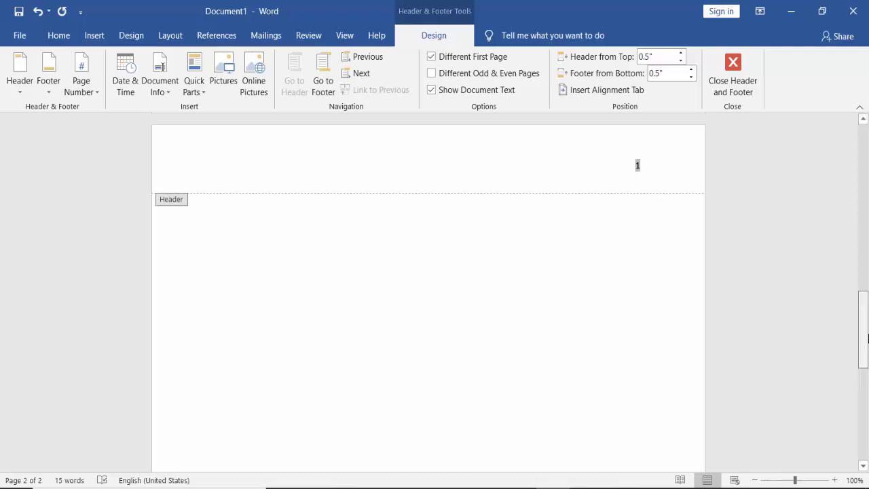
{"action": "left_click_drag", "start_coordinate": [863, 326], "coordinate": [866, 459]}
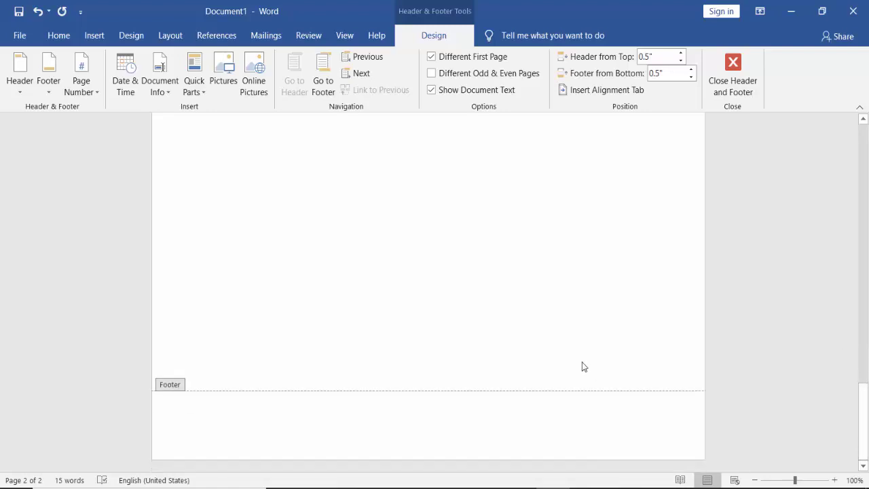
{"action": "double_click", "coordinate": [533, 310]}
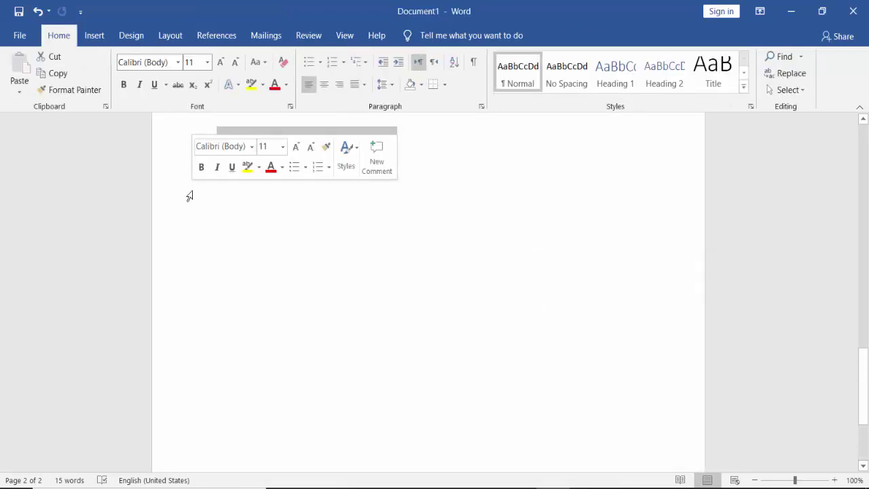
- Insert another blank page after the second page and check the header numbering across the pages
{"action": "left_click", "coordinate": [94, 35]}
{"action": "left_click", "coordinate": [53, 80]}
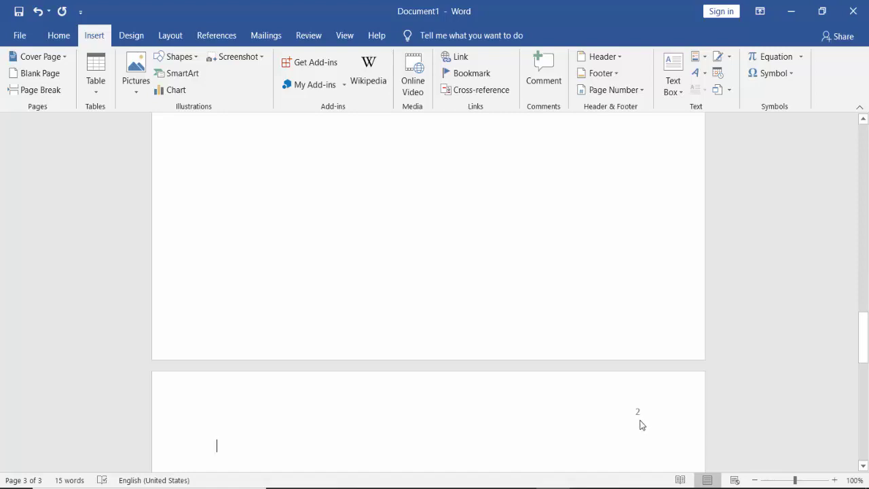
{"action": "left_click_drag", "start_coordinate": [865, 326], "coordinate": [859, 271]}
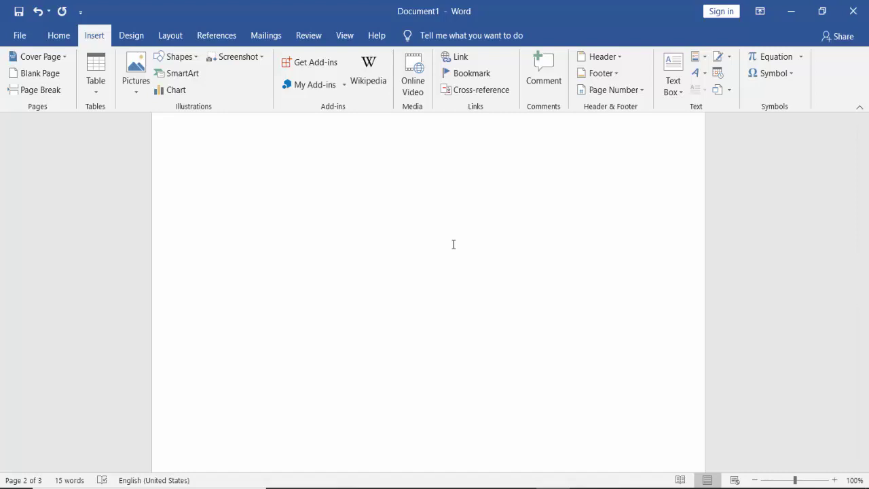
{"action": "left_click_drag", "start_coordinate": [862, 239], "coordinate": [862, 258]}
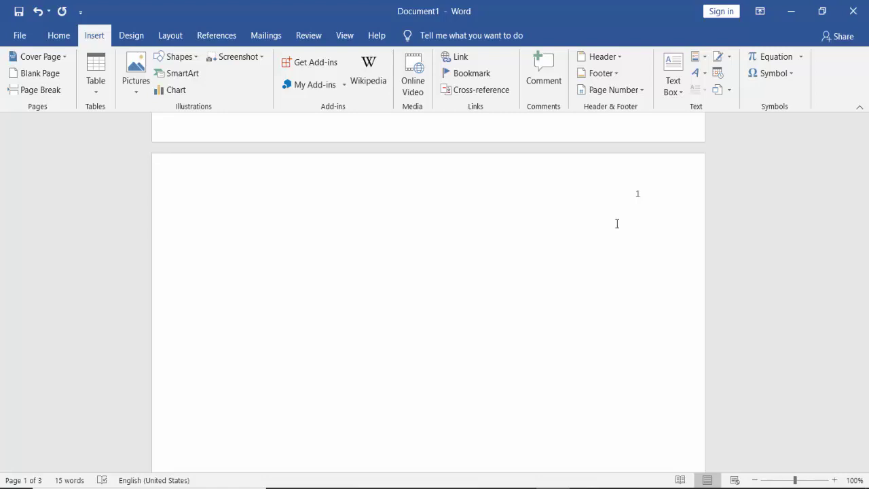
- Look through the bottom, margin and current-position page number options and try to remove the page numbers
{"action": "left_click", "coordinate": [612, 93]}
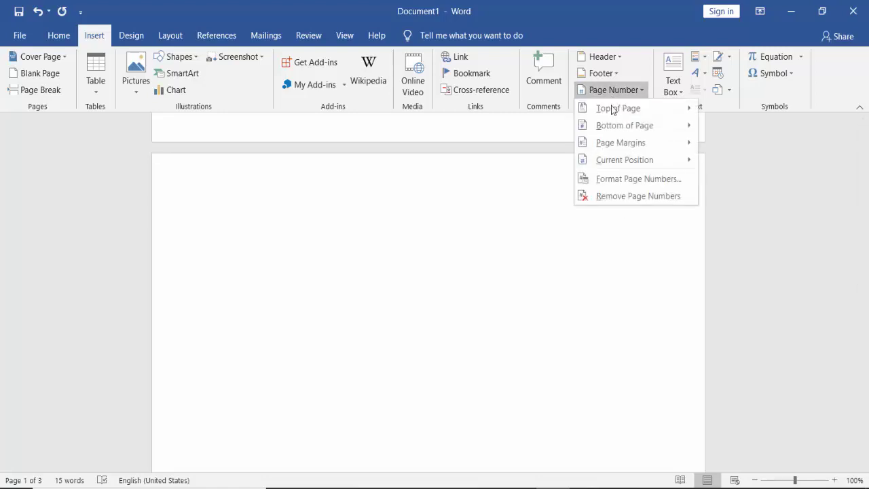
{"action": "mouse_move", "coordinate": [616, 129]}
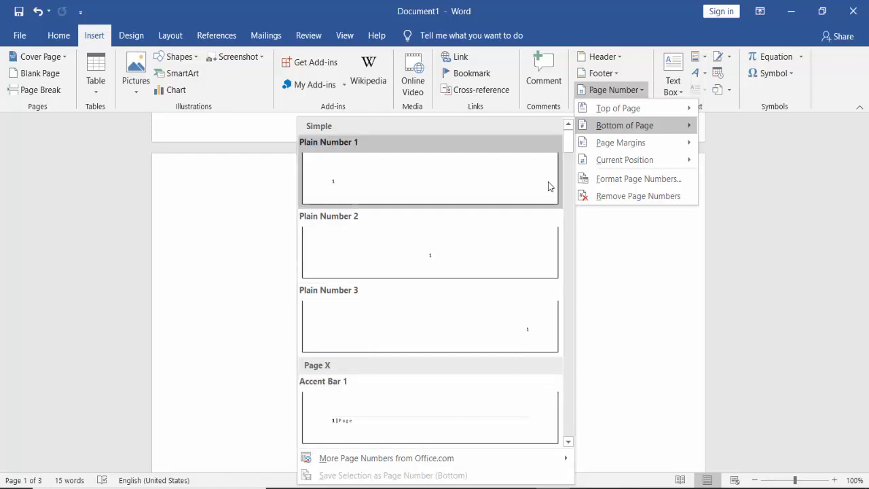
{"action": "mouse_move", "coordinate": [602, 149]}
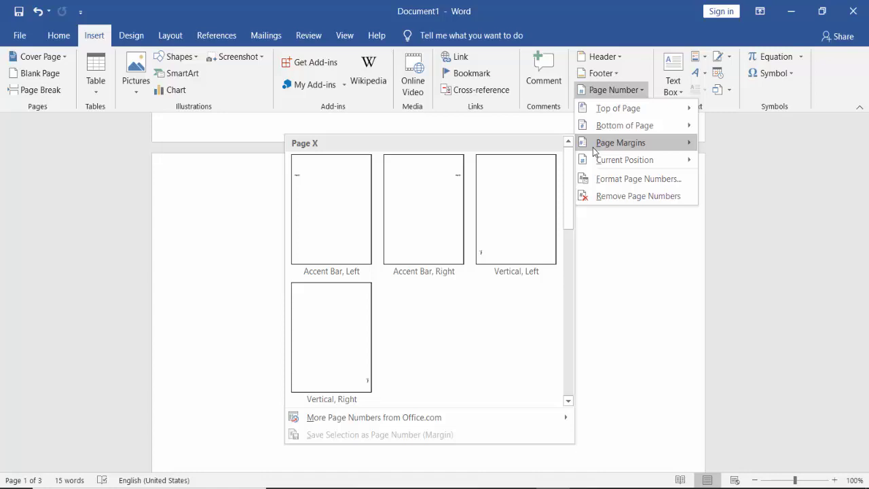
{"action": "mouse_move", "coordinate": [609, 164]}
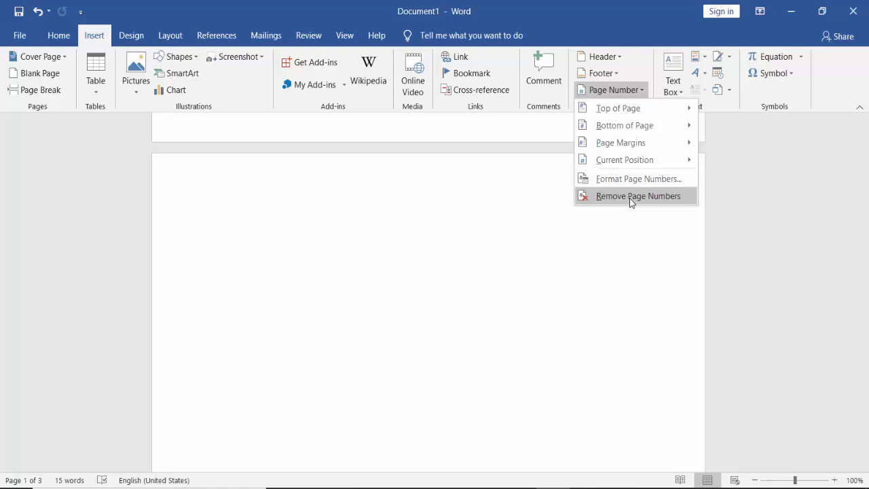
{"action": "left_click", "coordinate": [626, 199]}
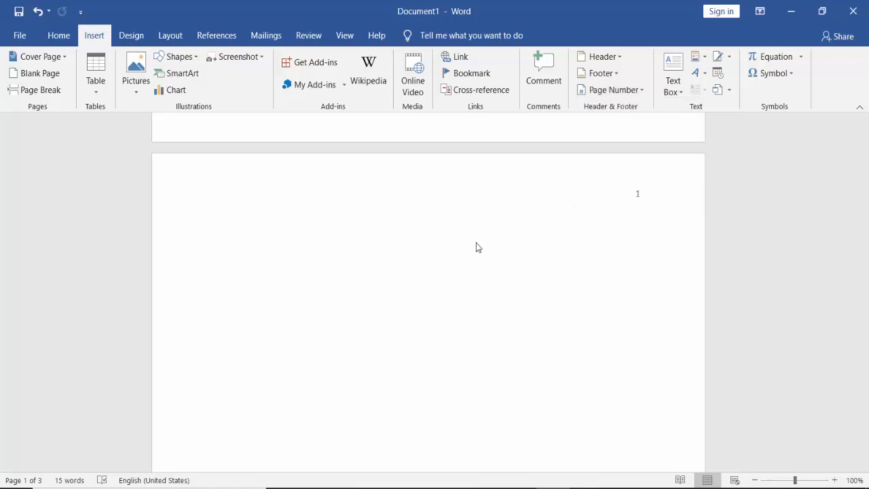